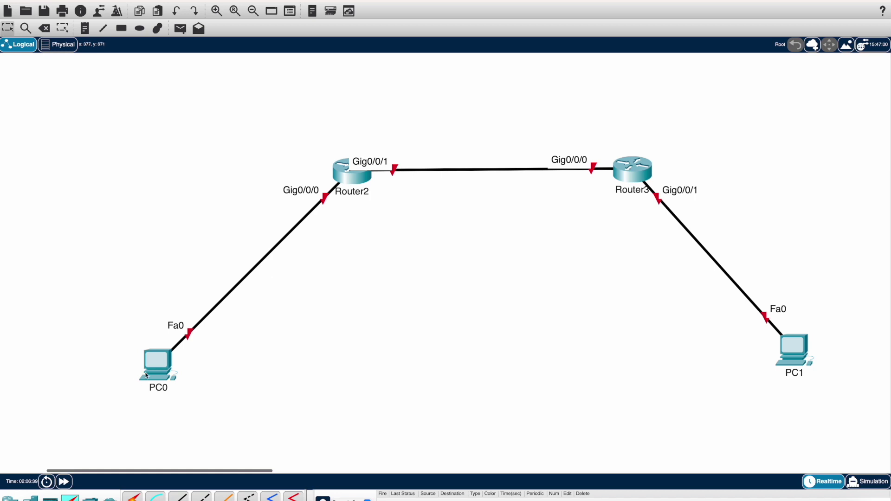
- Give PC0's FastEthernet0 interface the static IPv4 address 192.168.1.10 with subnet mask 255.255.255.0
{"action": "mouse_move", "coordinate": [165, 378]}
{"action": "mouse_move", "coordinate": [162, 359]}
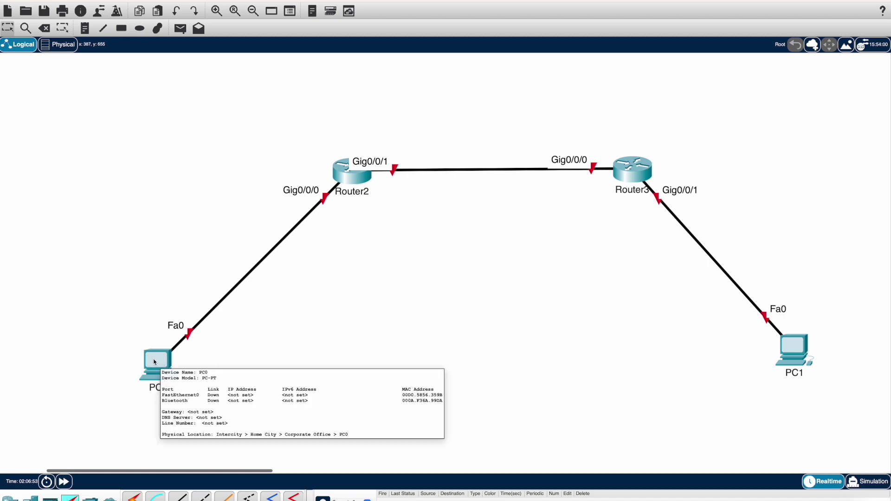
{"action": "left_click", "coordinate": [155, 362]}
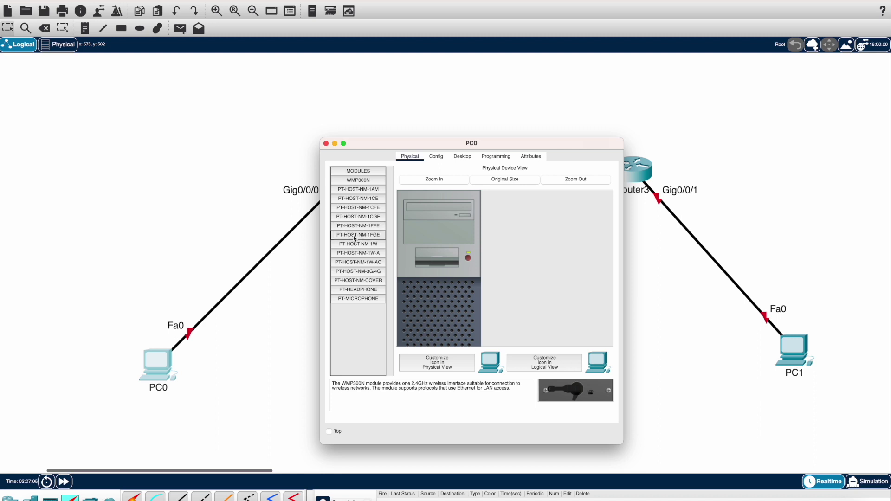
{"action": "left_click", "coordinate": [436, 158]}
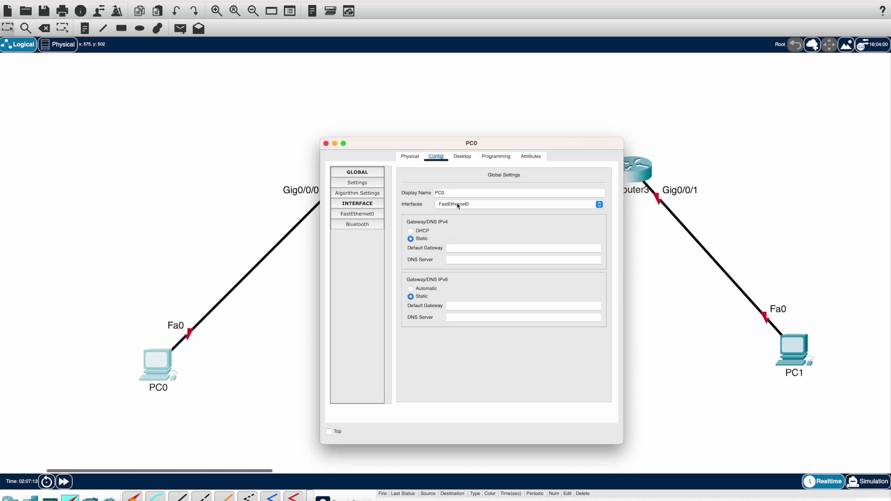
{"action": "left_click", "coordinate": [370, 206]}
{"action": "left_click", "coordinate": [370, 206]}
{"action": "left_click", "coordinate": [367, 215]}
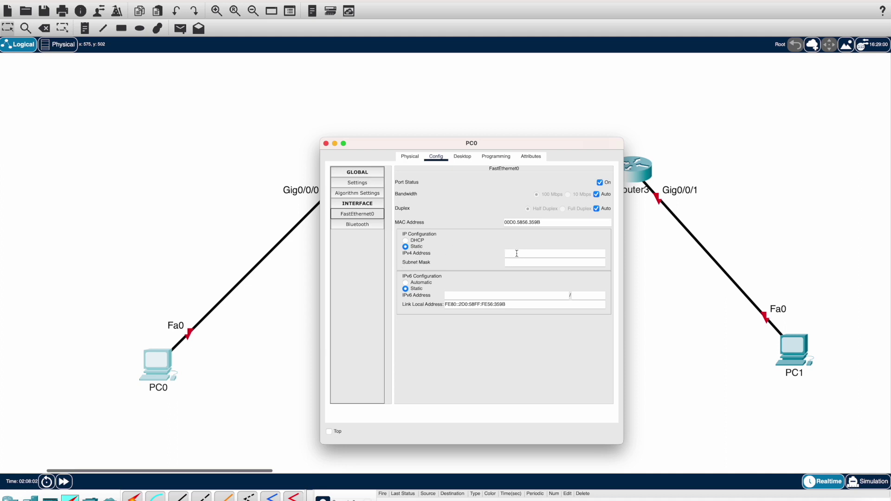
{"action": "left_click", "coordinate": [409, 241]}
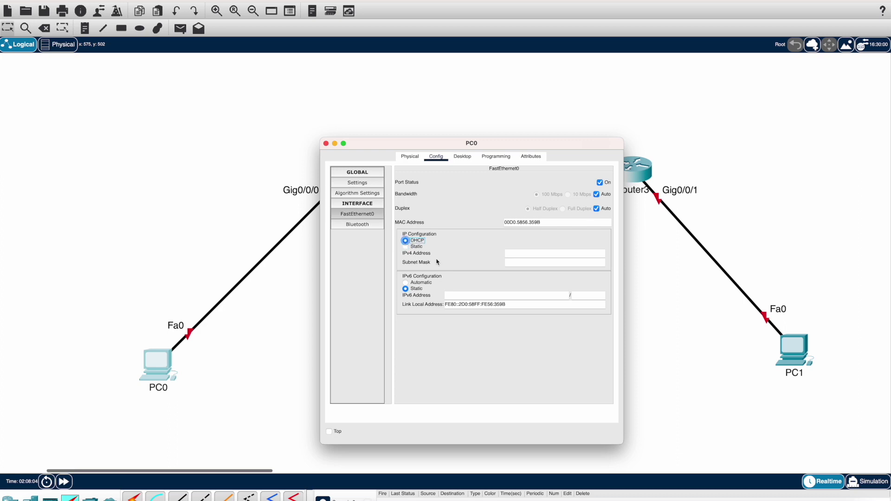
{"action": "left_click", "coordinate": [512, 255]}
{"action": "left_click", "coordinate": [407, 247]}
{"action": "left_click", "coordinate": [519, 254]}
{"action": "type", "text": "192.168.1.10"}
{"action": "left_click", "coordinate": [526, 263]}
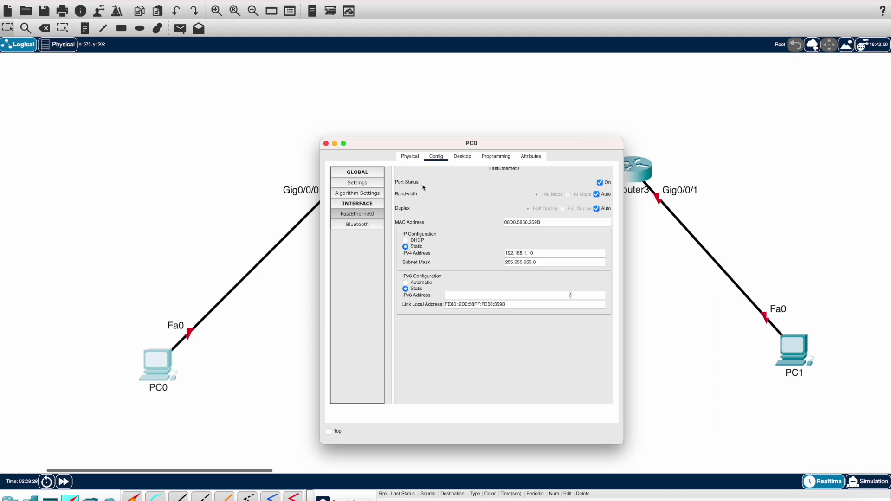
{"action": "left_click", "coordinate": [410, 158]}
{"action": "left_click", "coordinate": [366, 205]}
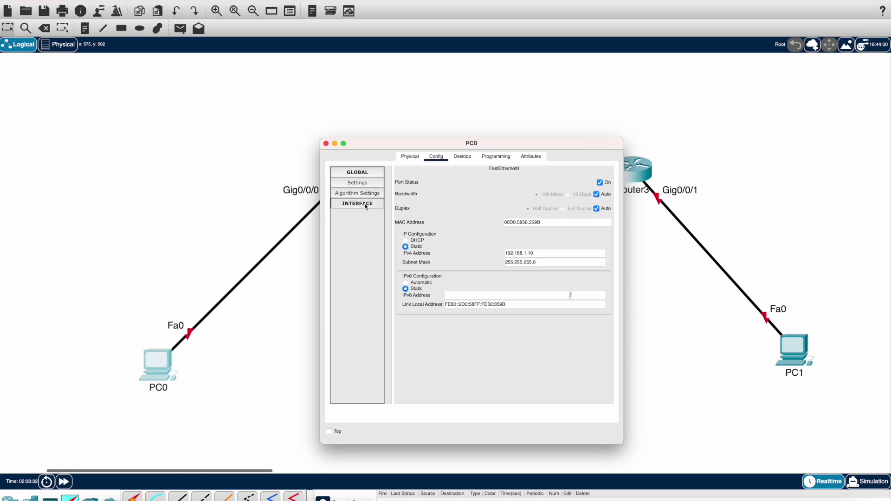
{"action": "left_click", "coordinate": [367, 205]}
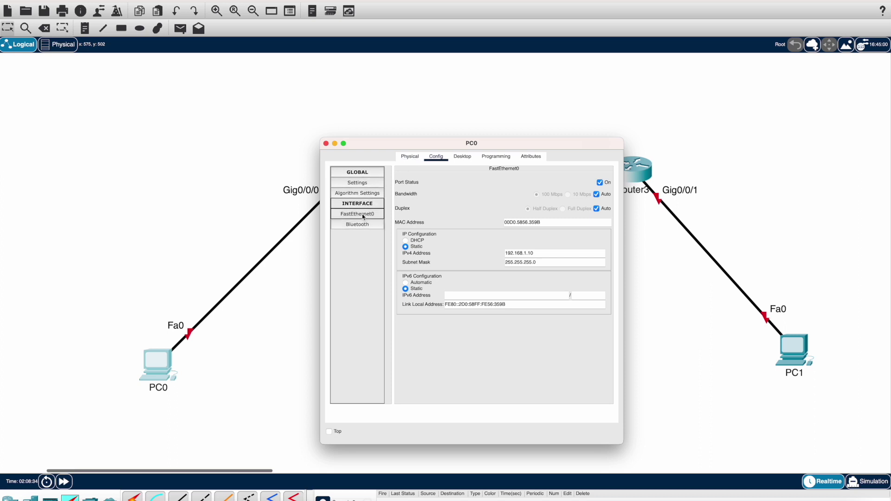
{"action": "left_click", "coordinate": [462, 157]}
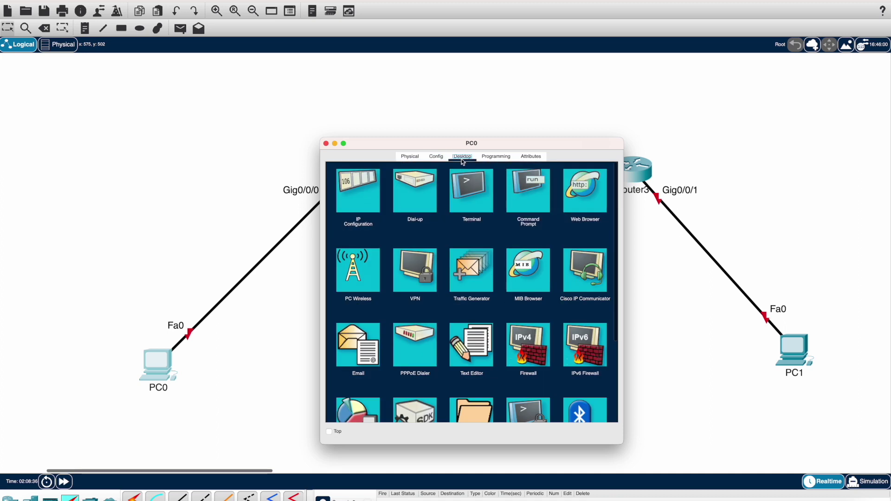
{"action": "left_click", "coordinate": [436, 156]}
{"action": "left_click", "coordinate": [410, 156]}
{"action": "left_click", "coordinate": [366, 181]}
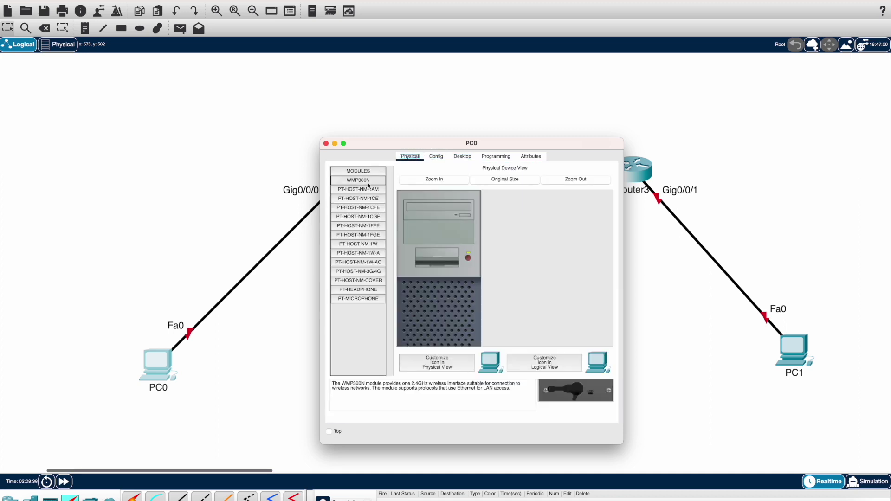
- Set PC0's static IPv4 default gateway to 192.168.1.1 in its global settings
{"action": "left_click", "coordinate": [438, 158]}
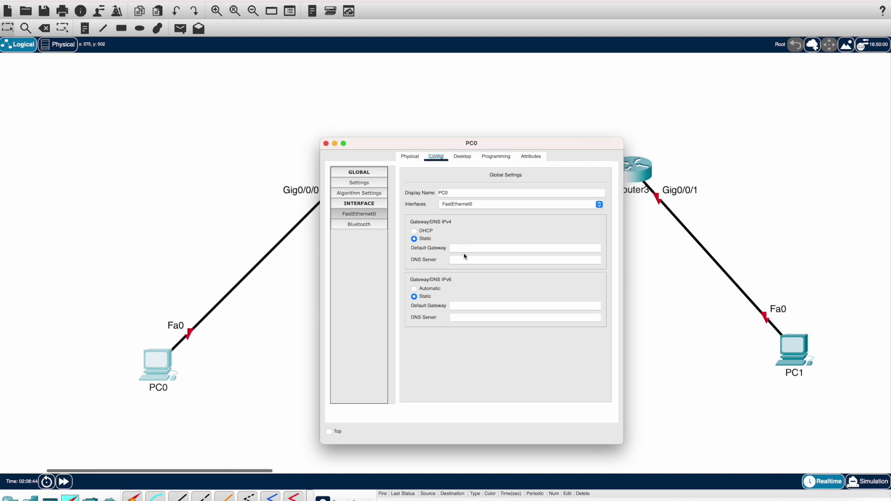
{"action": "left_click", "coordinate": [464, 248]}
{"action": "left_click_drag", "start_coordinate": [403, 143], "coordinate": [552, 140]}
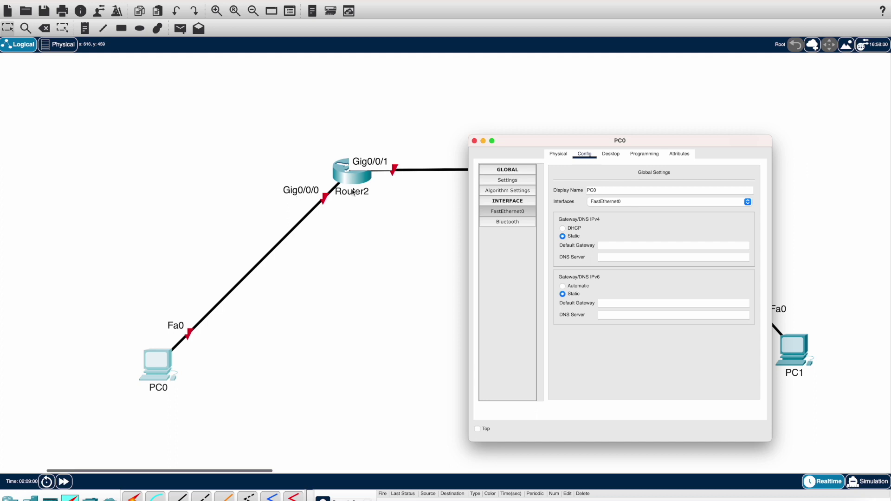
{"action": "type", "text": "92.168.1.1"}
- Review PC0's default gateway and FastEthernet0 address settings, and close its configuration window
{"action": "left_click", "coordinate": [609, 157]}
{"action": "key", "text": "Right"}
{"action": "left_click", "coordinate": [584, 156]}
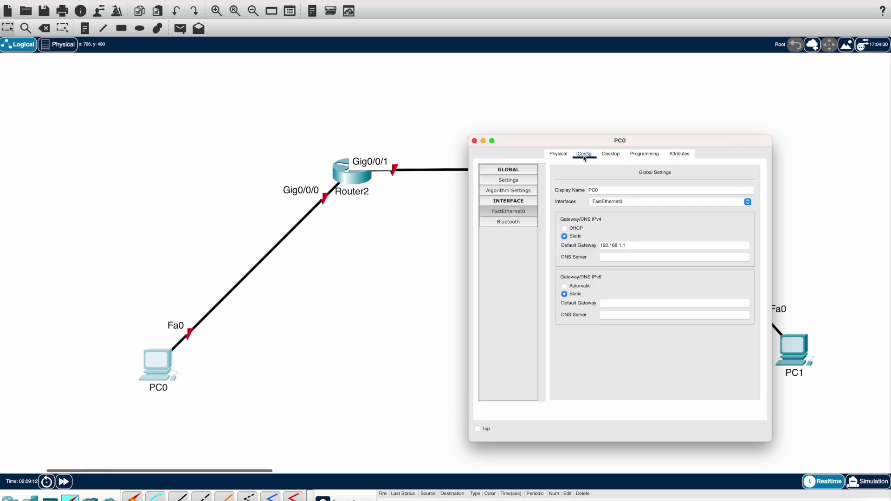
{"action": "left_click", "coordinate": [515, 214]}
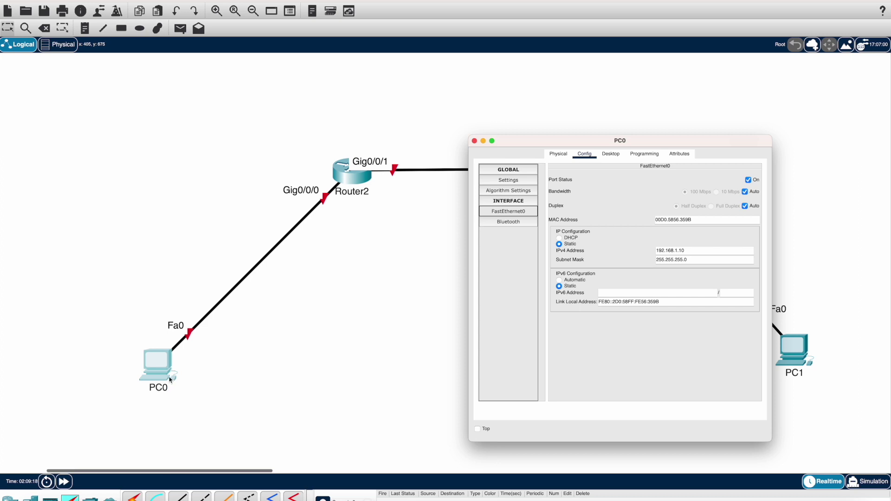
{"action": "left_click_drag", "start_coordinate": [545, 145], "coordinate": [296, 255]}
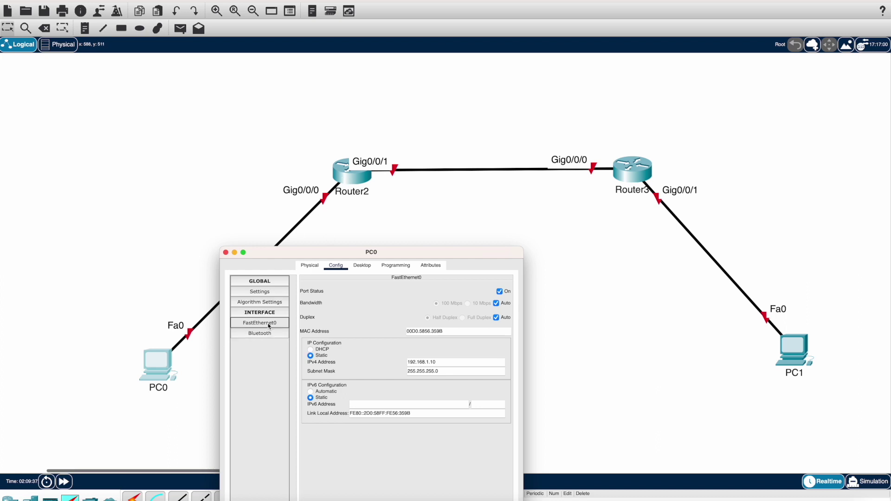
{"action": "left_click", "coordinate": [362, 266]}
{"action": "left_click", "coordinate": [334, 266]}
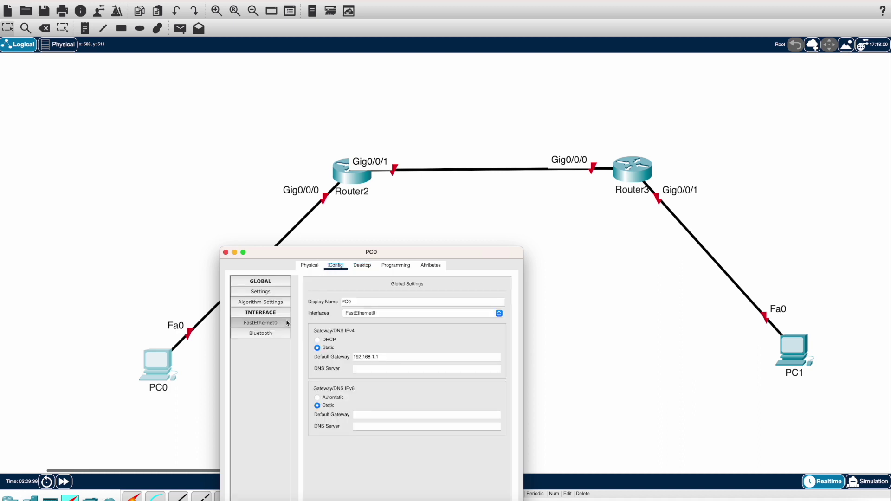
{"action": "left_click", "coordinate": [271, 333]}
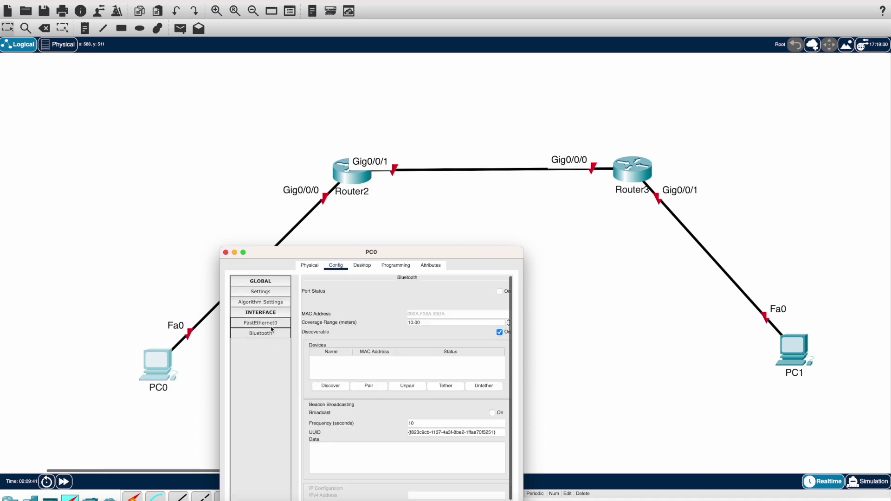
{"action": "left_click", "coordinate": [271, 326]}
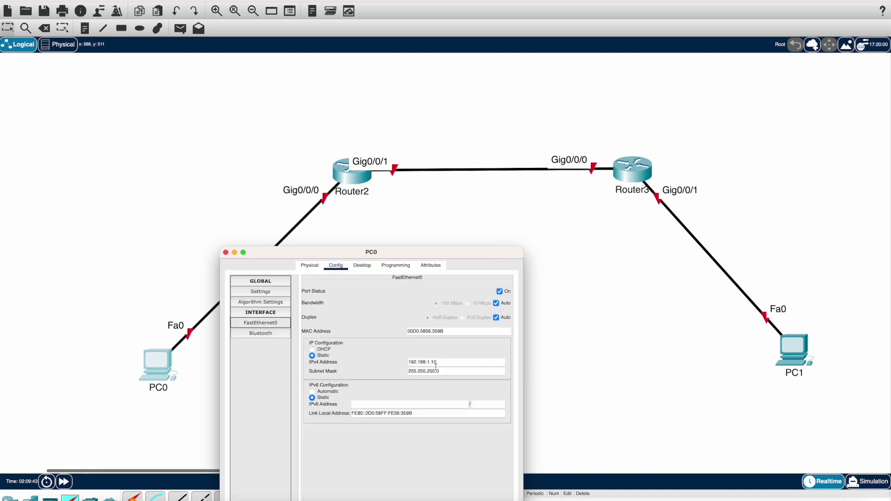
{"action": "left_click", "coordinate": [309, 266]}
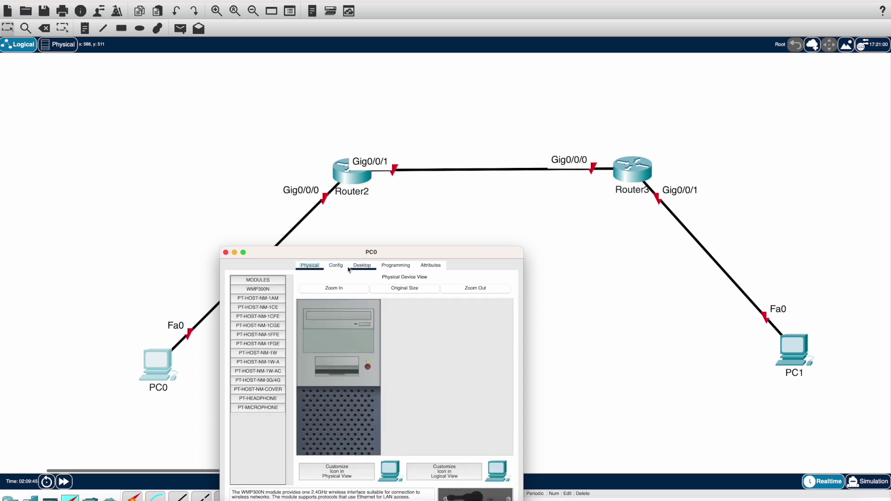
{"action": "left_click", "coordinate": [337, 266]}
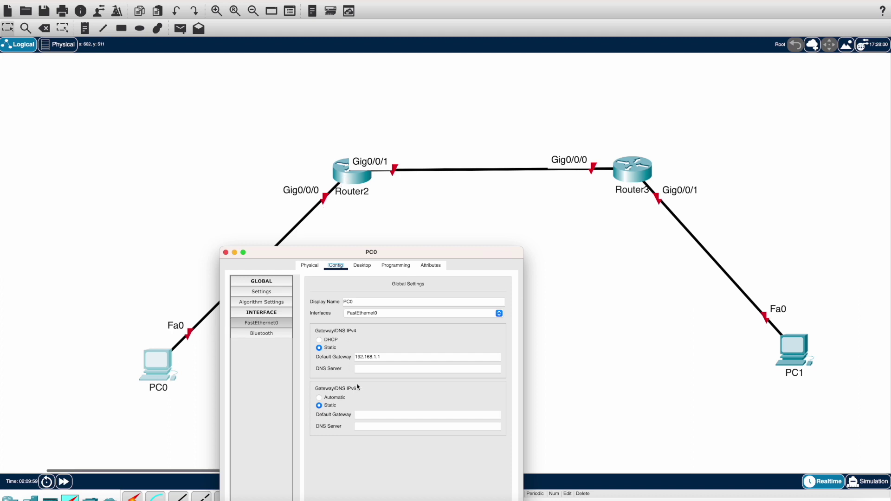
{"action": "left_click", "coordinate": [226, 253]}
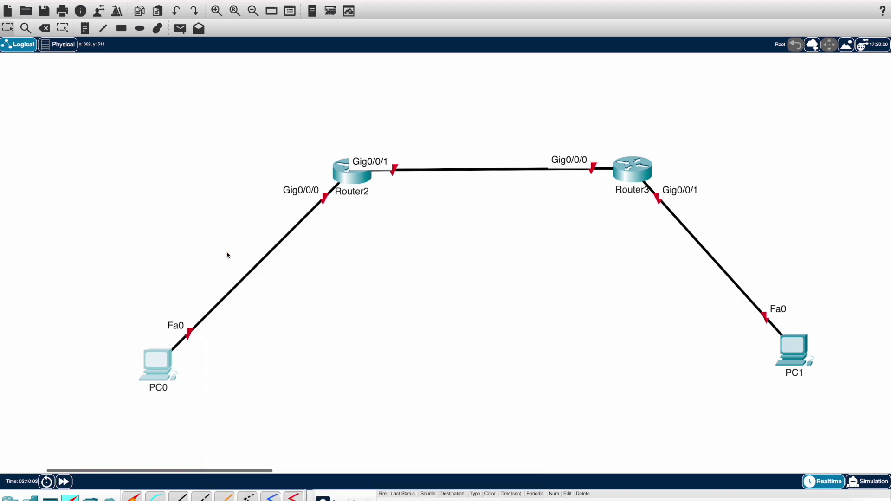
- Open Router2's command line, answer no to the initial configuration dialog and start the session
{"action": "left_click", "coordinate": [357, 180]}
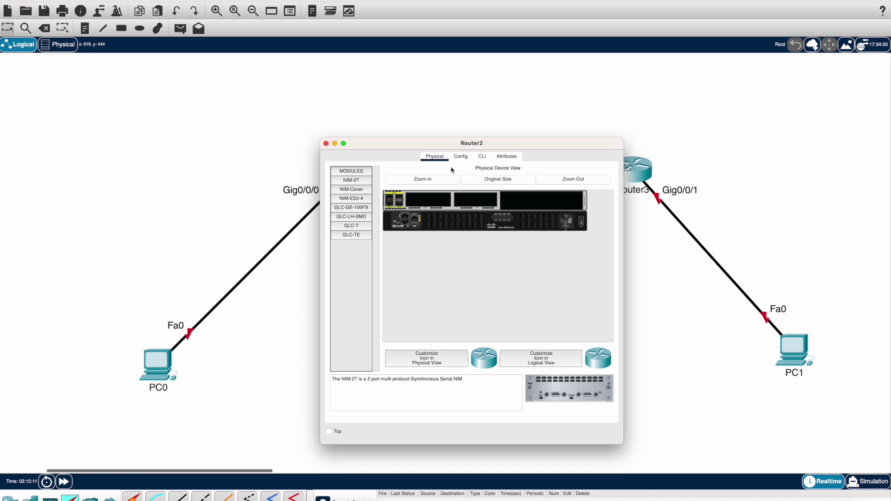
{"action": "left_click", "coordinate": [482, 156]}
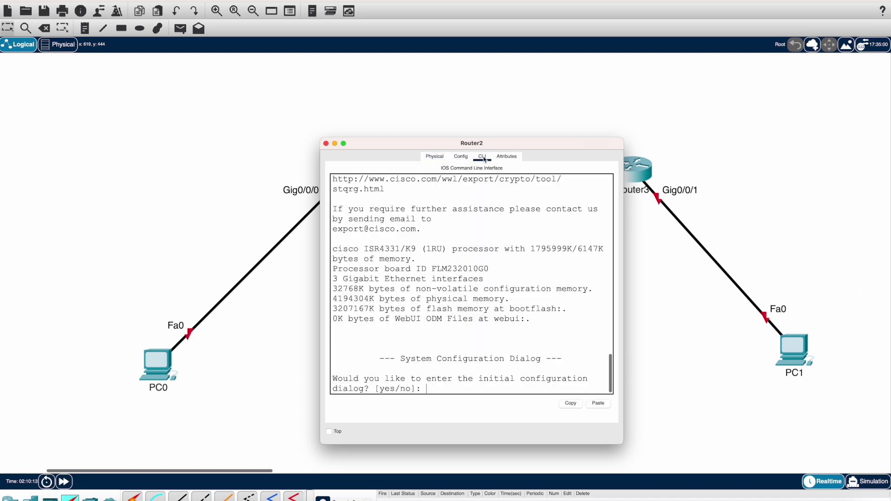
{"action": "type", "text": "no"}
{"action": "key", "text": "Return"}
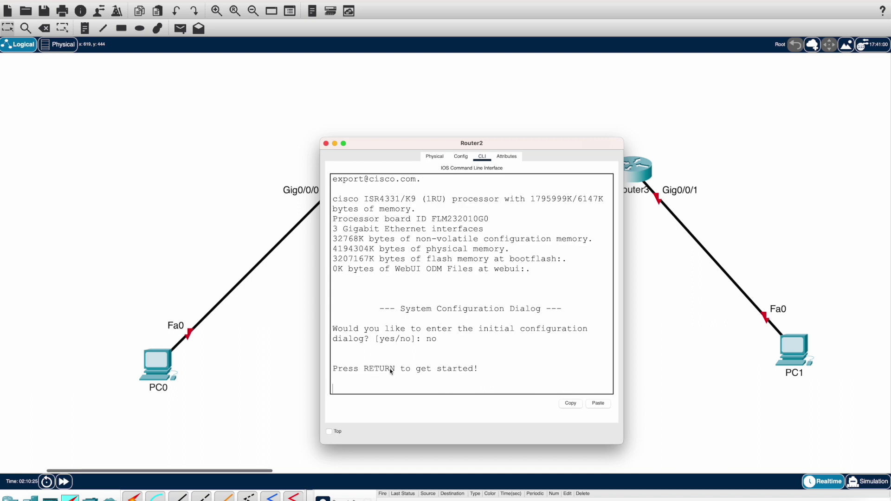
{"action": "key", "text": "Return"}
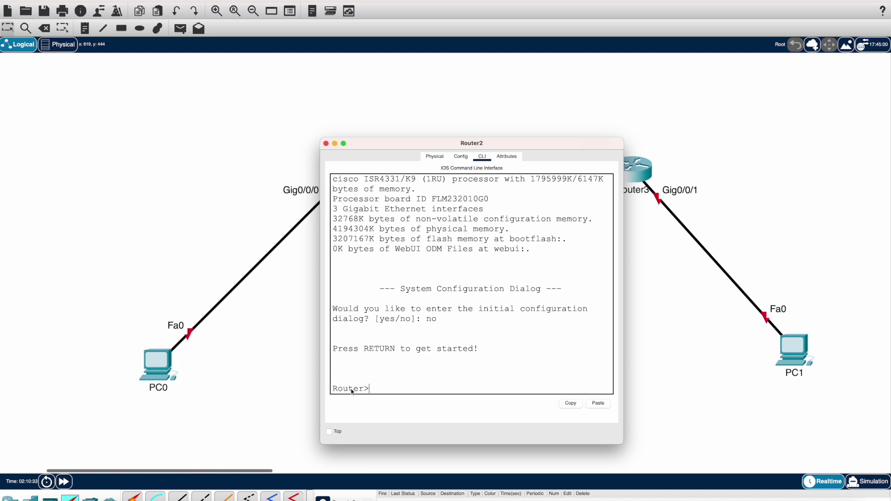
- Enter privileged mode on Router2 with the enable command
{"action": "left_click_drag", "start_coordinate": [387, 144], "coordinate": [400, 177]}
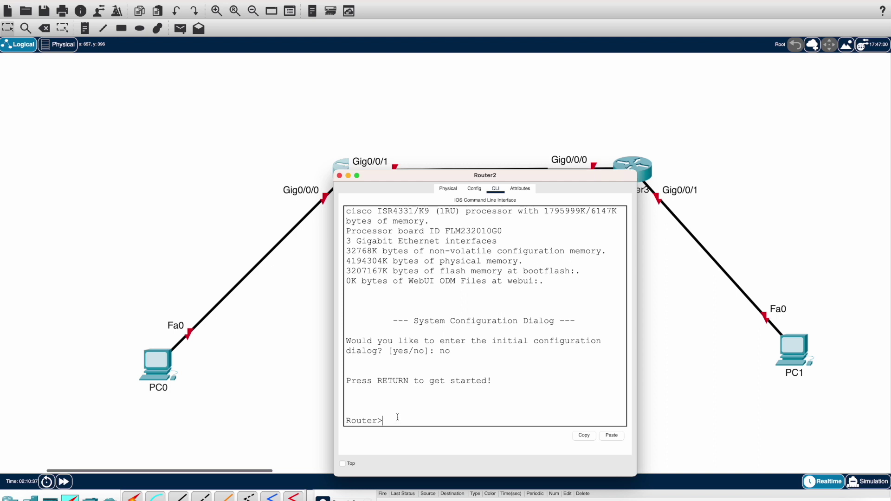
{"action": "left_click_drag", "start_coordinate": [441, 175], "coordinate": [420, 212]}
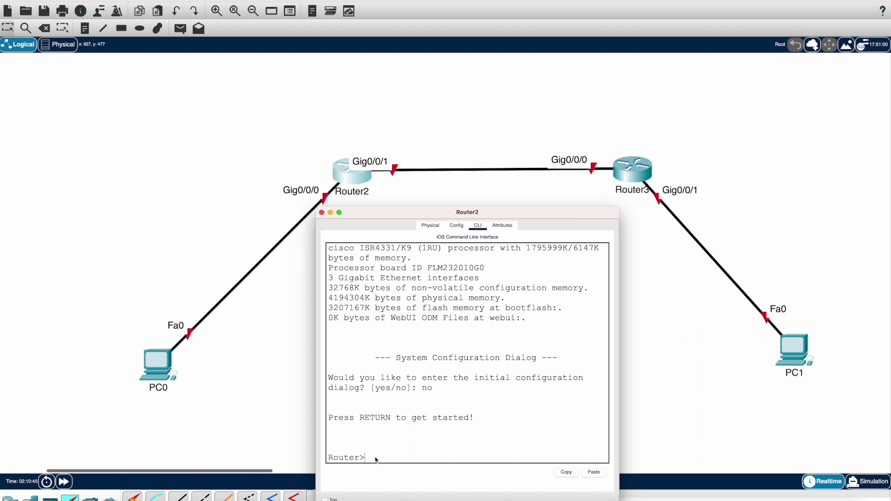
{"action": "type", "text": "en"}
{"action": "key", "text": "Tab"}
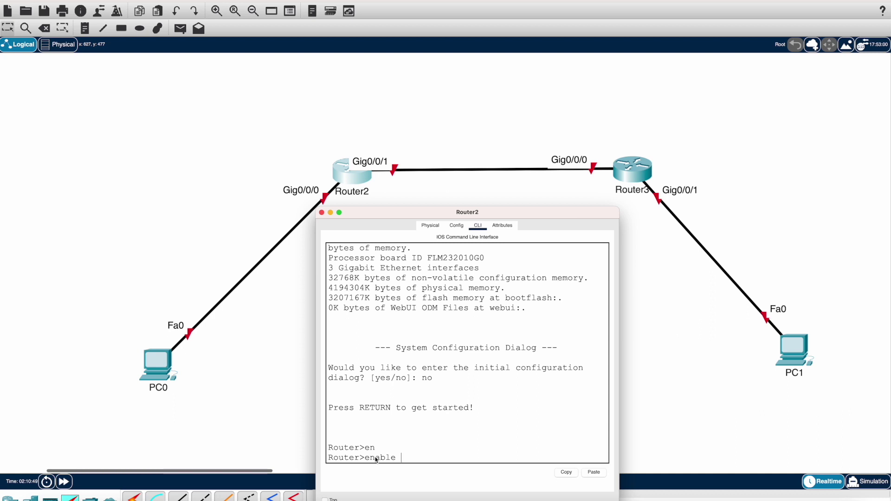
{"action": "key", "text": "Return"}
{"action": "key", "text": "Return"}
{"action": "key", "text": "Return"}
{"action": "key", "text": "Return"}
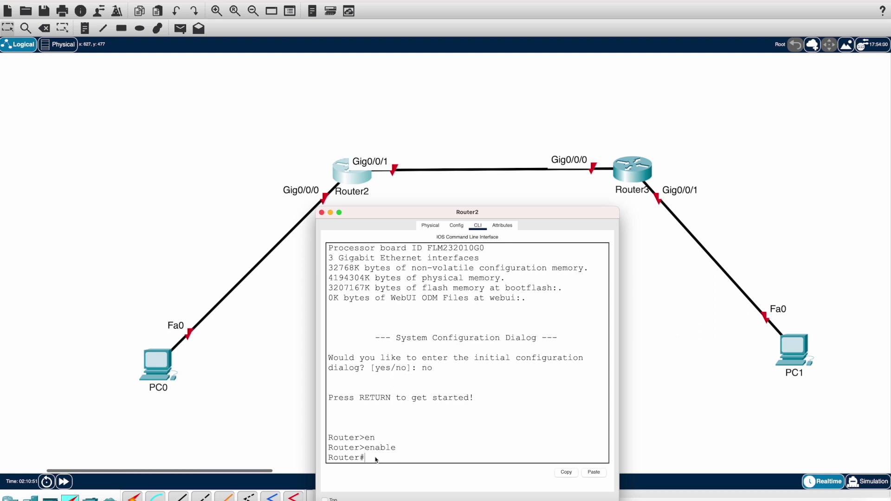
- Enter global configuration mode on Router2 with configure terminal
{"action": "type", "text": "conf"}
{"action": "key", "text": "Tab"}
{"action": "type", "text": "te"}
{"action": "key", "text": "Tab"}
{"action": "key", "text": "Return"}
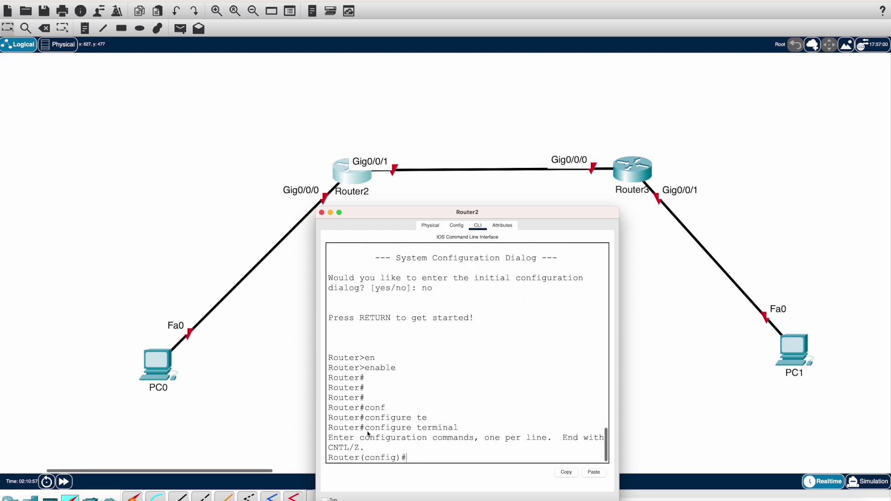
{"action": "key", "text": "Return"}
{"action": "key", "text": "Return"}
- Set the router's hostname to Router2
{"action": "type", "text": "hos"}
{"action": "key", "text": "Tab"}
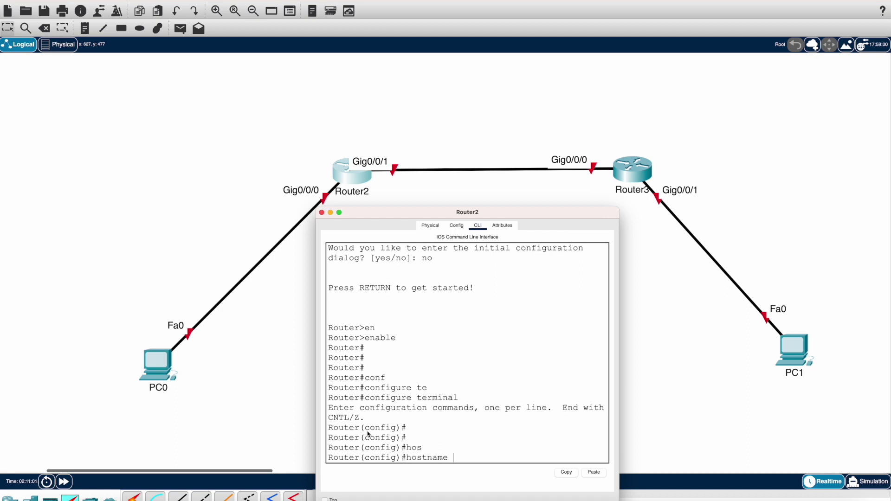
{"action": "type", "text": "Router2"}
{"action": "key", "text": "Return"}
{"action": "key", "text": "Return"}
{"action": "key", "text": "Return"}
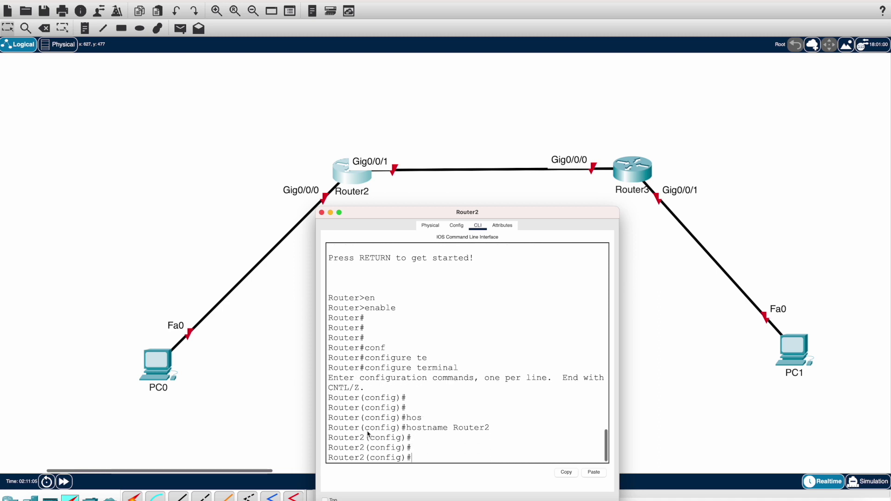
- Enter interface configuration mode for GigabitEthernet 0/0/0, Router2's port facing PC0
{"action": "type", "text": "int"}
{"action": "key", "text": "Tab"}
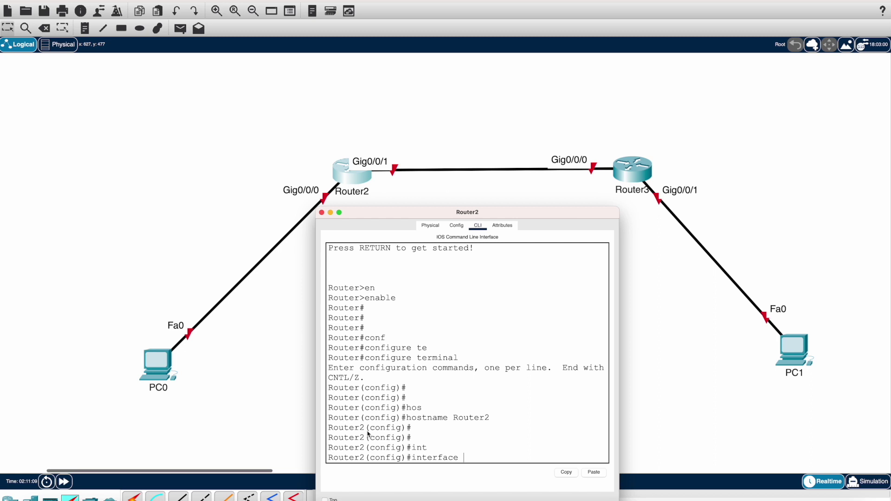
{"action": "type", "text": "gi"}
{"action": "key", "text": "BackSpace"}
{"action": "key", "text": "BackSpace"}
{"action": "type", "text": "G"}
{"action": "key", "text": "Tab"}
{"action": "type", "text": "0/0/0"}
{"action": "key", "text": "Return"}
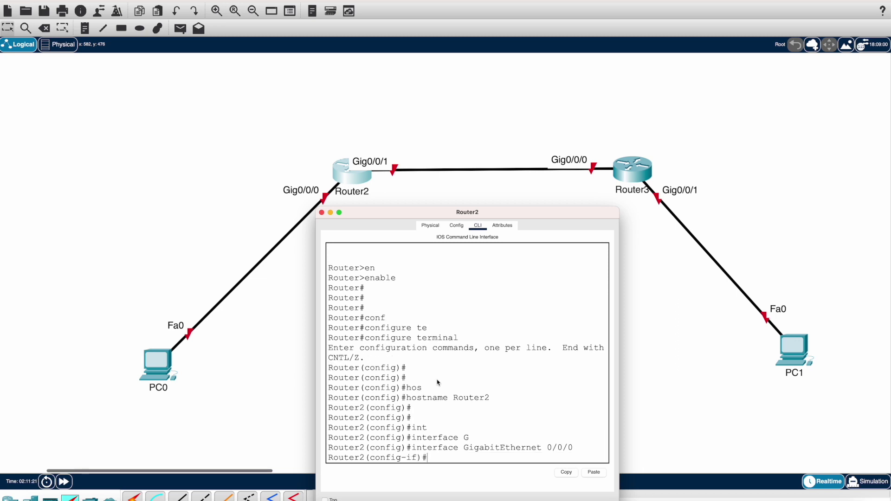
- Enable Router2's GigabitEthernet 0/0/0 interface with the no shutdown command
{"action": "type", "text": "no shu"}
{"action": "key", "text": "Tab"}
{"action": "key", "text": "Return"}
{"action": "key", "text": "Return"}
{"action": "key", "text": "Return"}
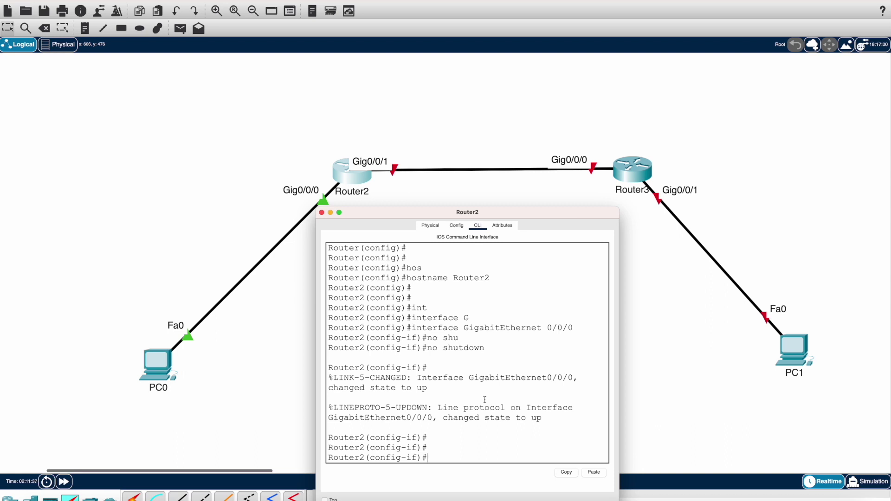
- Assign IP address 192.168.1.1 with subnet mask 255.255.255.0 to Router2's GigabitEthernet 0/0/0 interface
{"action": "left_click_drag", "start_coordinate": [417, 214], "coordinate": [433, 209]}
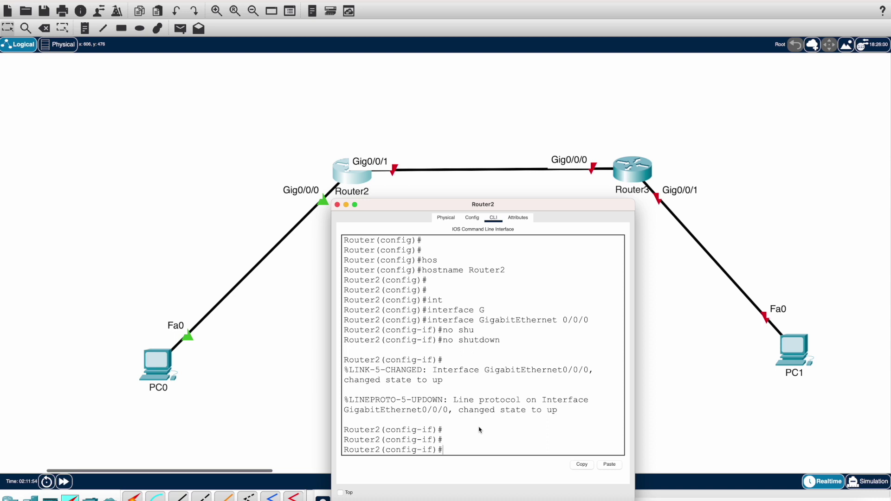
{"action": "type", "text": "ip ad"}
{"action": "key", "text": "Tab"}
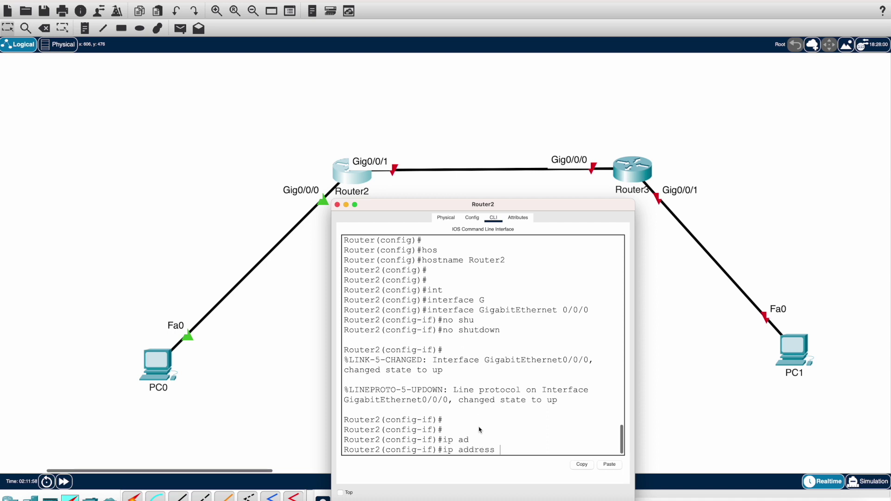
{"action": "type", "text": "19."}
{"action": "key", "text": "BackSpace"}
{"action": "type", "text": "2.168.1.1 255.255.255."}
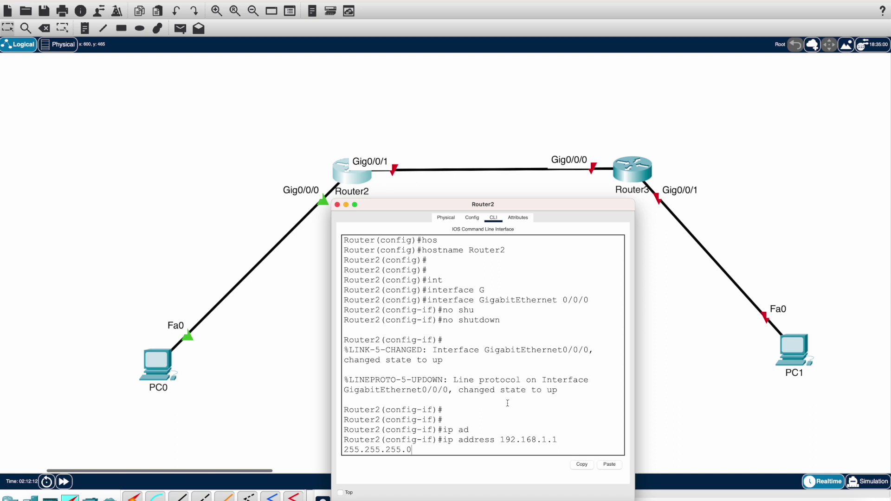
{"action": "type", "text": "0"}
{"action": "key", "text": "Return"}
{"action": "key", "text": "Return"}
{"action": "key", "text": "Return"}
{"action": "key", "text": "Return"}
- Leave Router2's interface configuration mode for privileged mode with the end command
{"action": "type", "text": "c"}
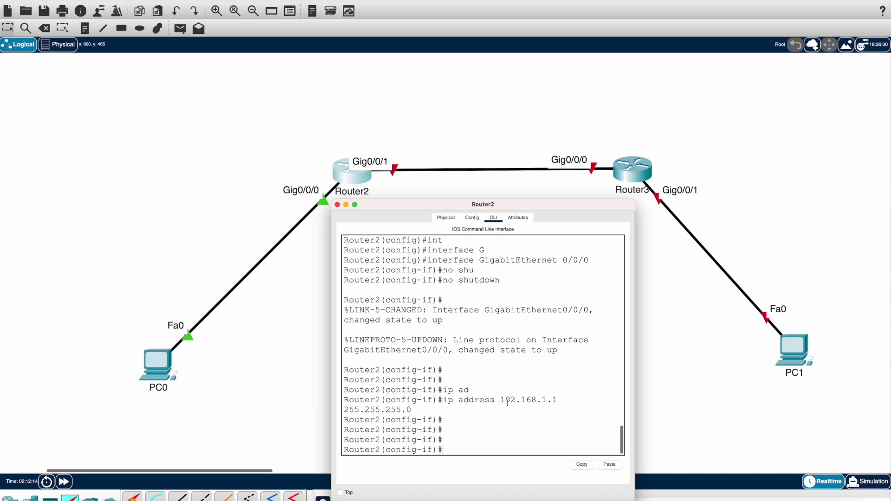
{"action": "key", "text": "BackSpace"}
{"action": "type", "text": "end"}
{"action": "key", "text": "Return"}
{"action": "key", "text": "Return"}
{"action": "key", "text": "Return"}
{"action": "key", "text": "Return"}
{"action": "key", "text": "Return"}
{"action": "key", "text": "Return"}
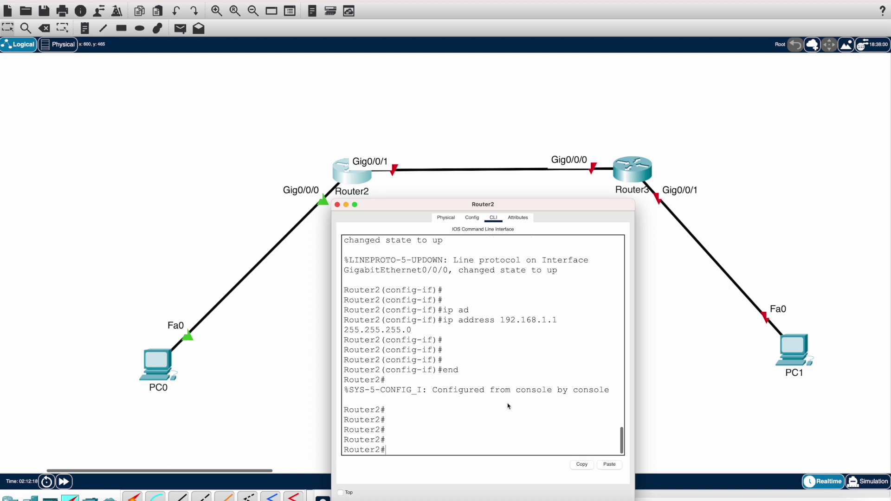
- Log out of Router2's privileged session with exit and start a new user-mode console session
{"action": "type", "text": "exit"}
{"action": "key", "text": "Return"}
{"action": "key", "text": "Return"}
{"action": "key", "text": "Return"}
{"action": "key", "text": "Return"}
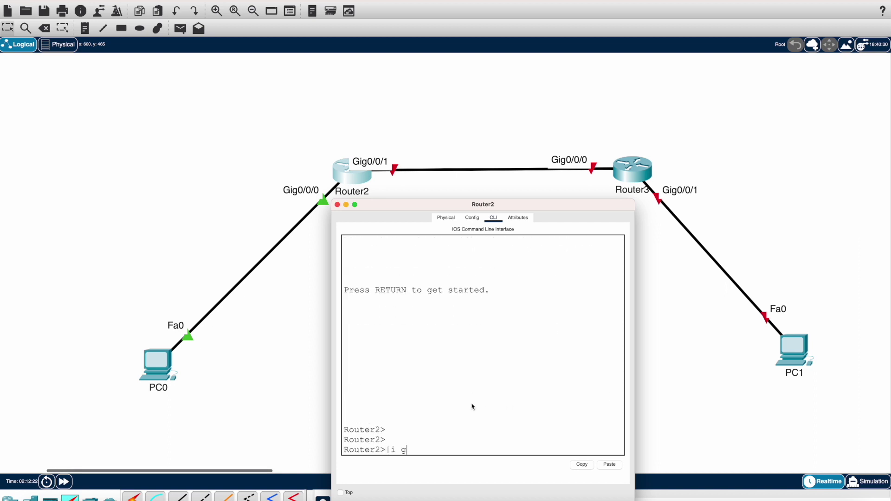
- Test connectivity from Router2 to PC0 by running ping 192.168.1.10 twice
{"action": "type", "text": "ping"}
{"action": "key", "text": "BackSpace"}
{"action": "type", "text": "ng 192.168.1.10"}
{"action": "key", "text": "Return"}
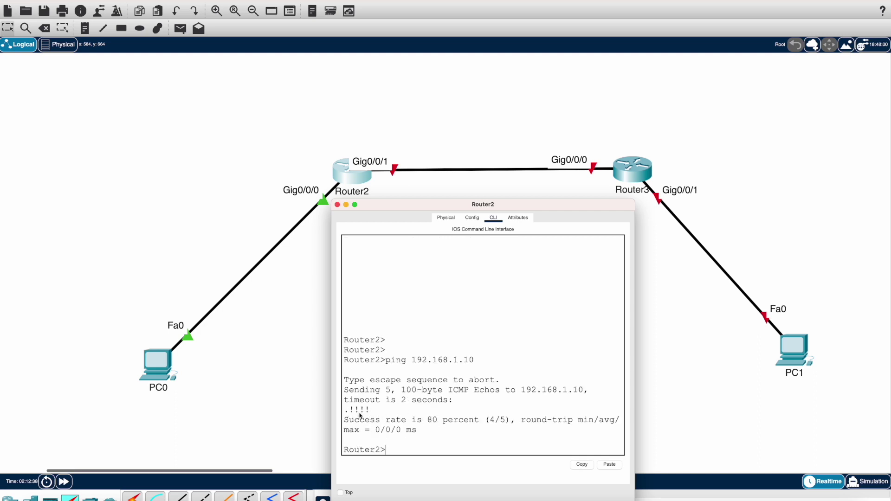
{"action": "key", "text": "Up"}
{"action": "key", "text": "Return"}
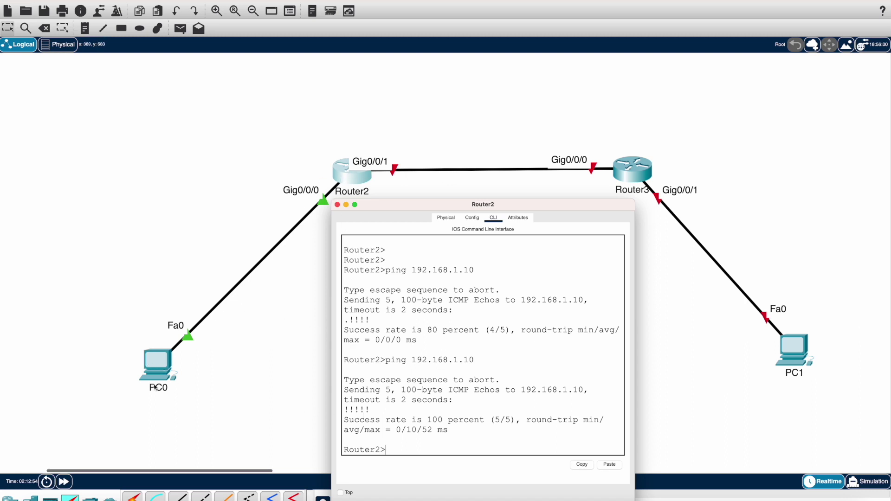
- Open PC0's Command Prompt and check its IP configuration with ipconfig
{"action": "left_click", "coordinate": [159, 367]}
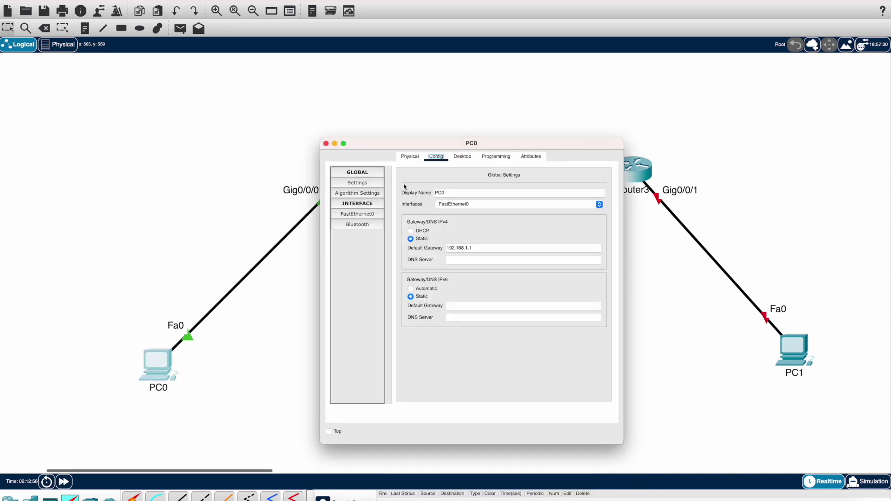
{"action": "left_click", "coordinate": [462, 157]}
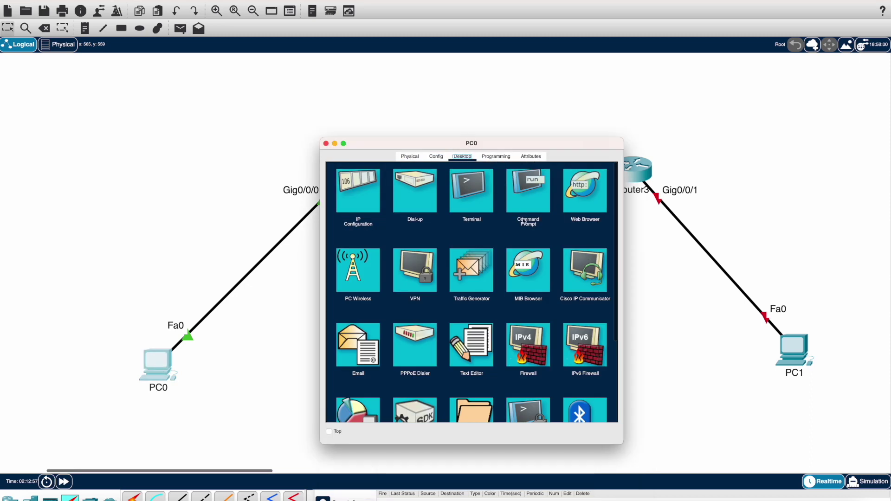
{"action": "left_click", "coordinate": [541, 196]}
{"action": "type", "text": "ipconfi"}
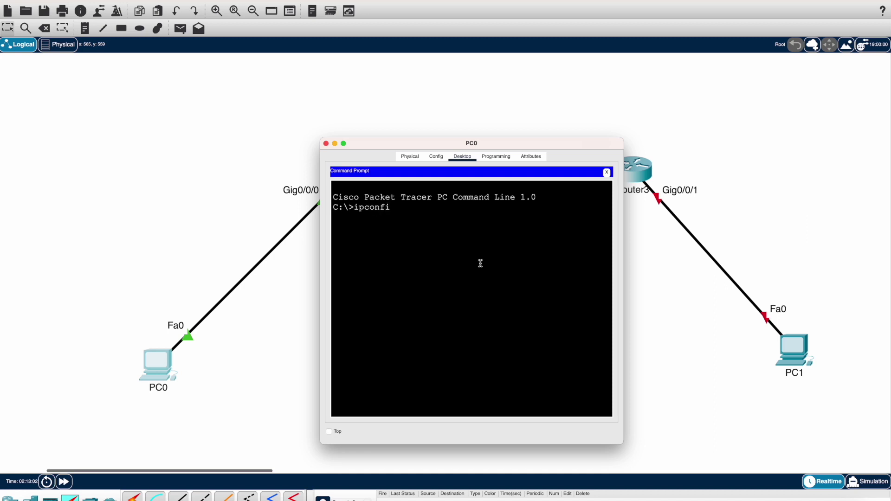
{"action": "type", "text": "g"}
{"action": "key", "text": "Return"}
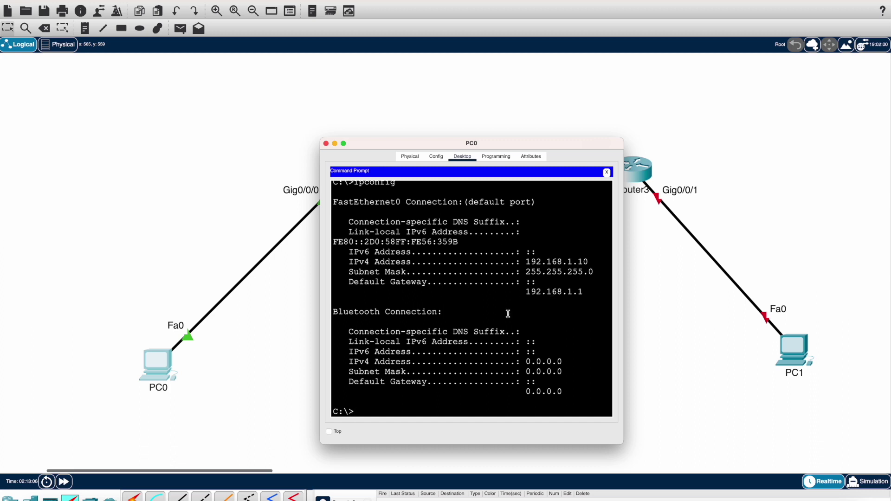
- Ping Router2's gateway address 192.168.1.1 from PC0, and move the PC0 window clear of the router link
{"action": "type", "text": "ping 192.168.1.1"}
{"action": "key", "text": "Return"}
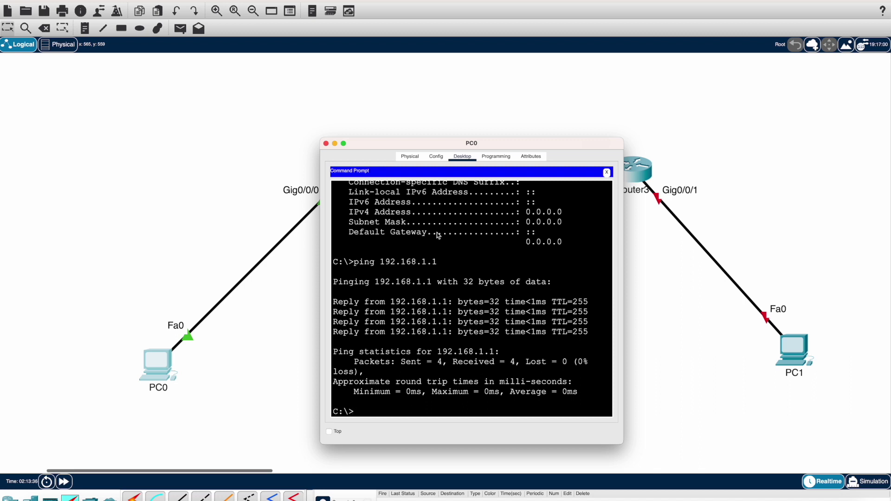
{"action": "left_click_drag", "start_coordinate": [375, 148], "coordinate": [403, 204]}
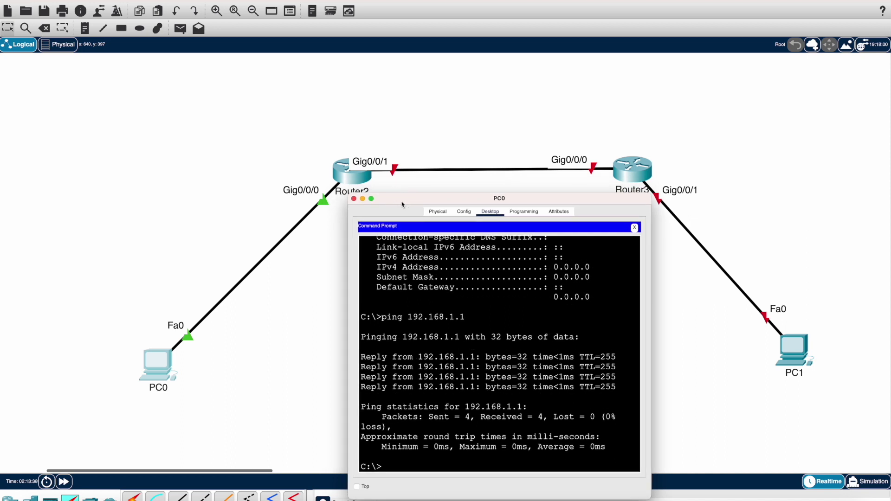